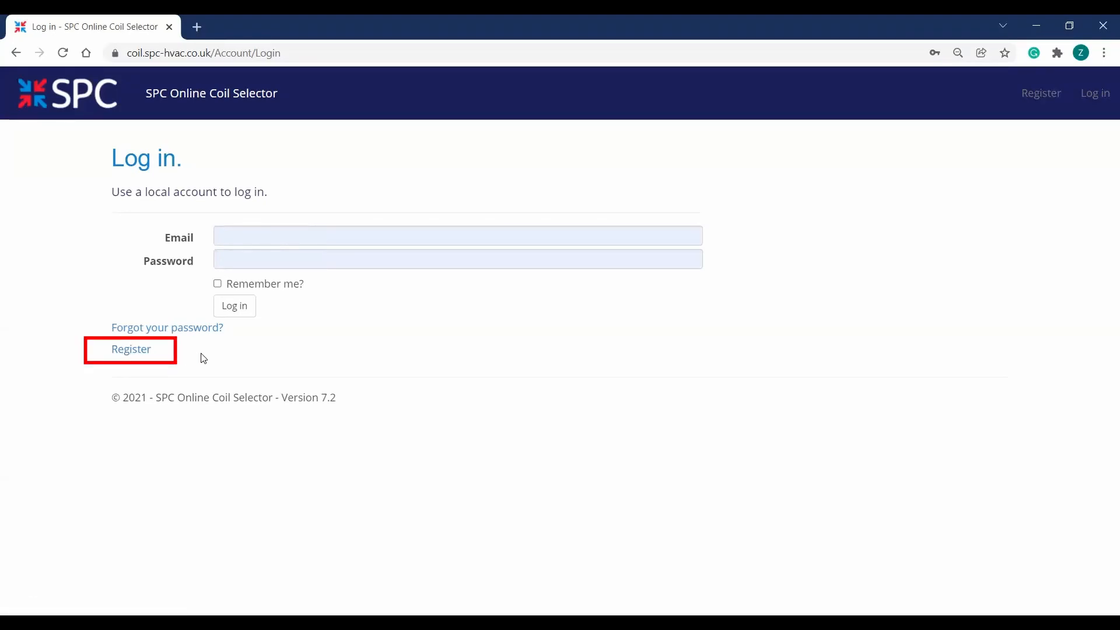
- Log in to the coil selector and create a new project named TEST PROJECT
{"action": "left_click", "coordinate": [239, 311]}
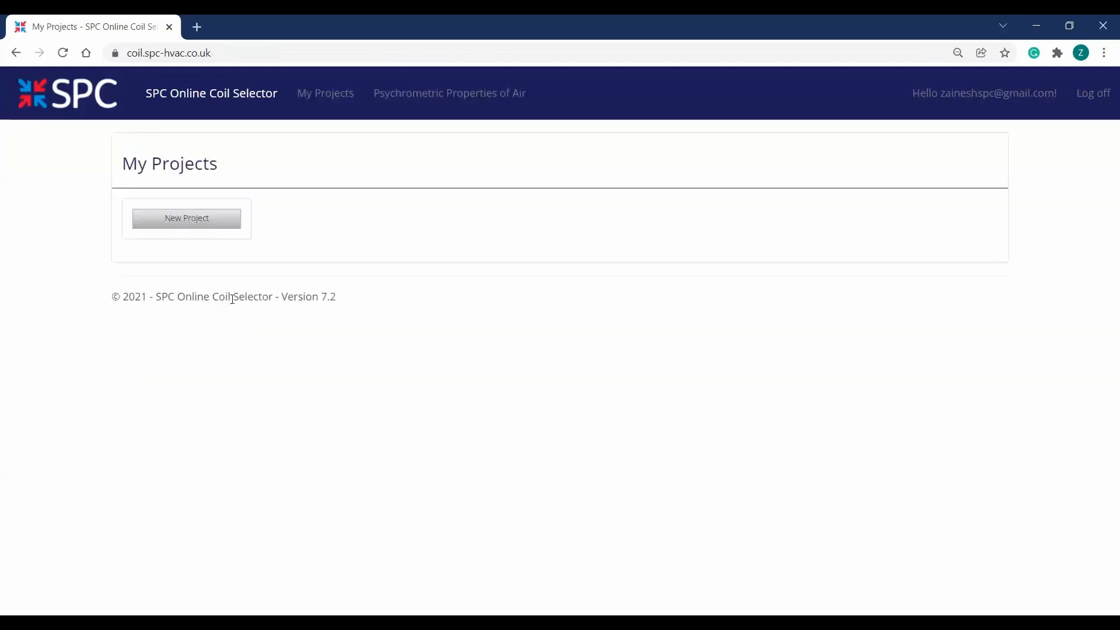
{"action": "left_click", "coordinate": [206, 219]}
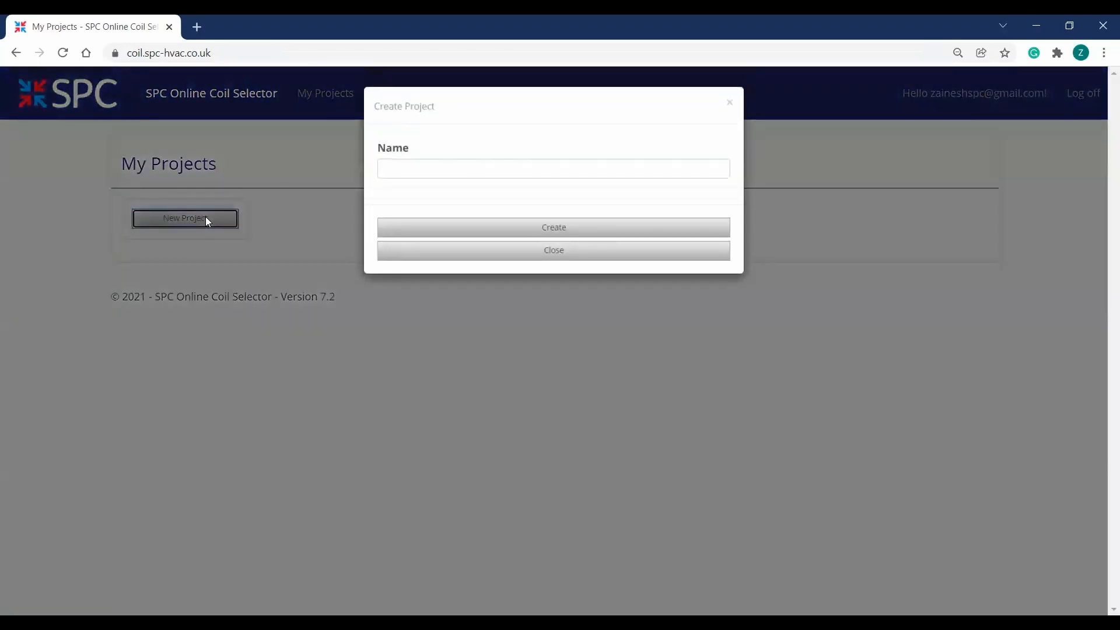
{"action": "left_click", "coordinate": [420, 169]}
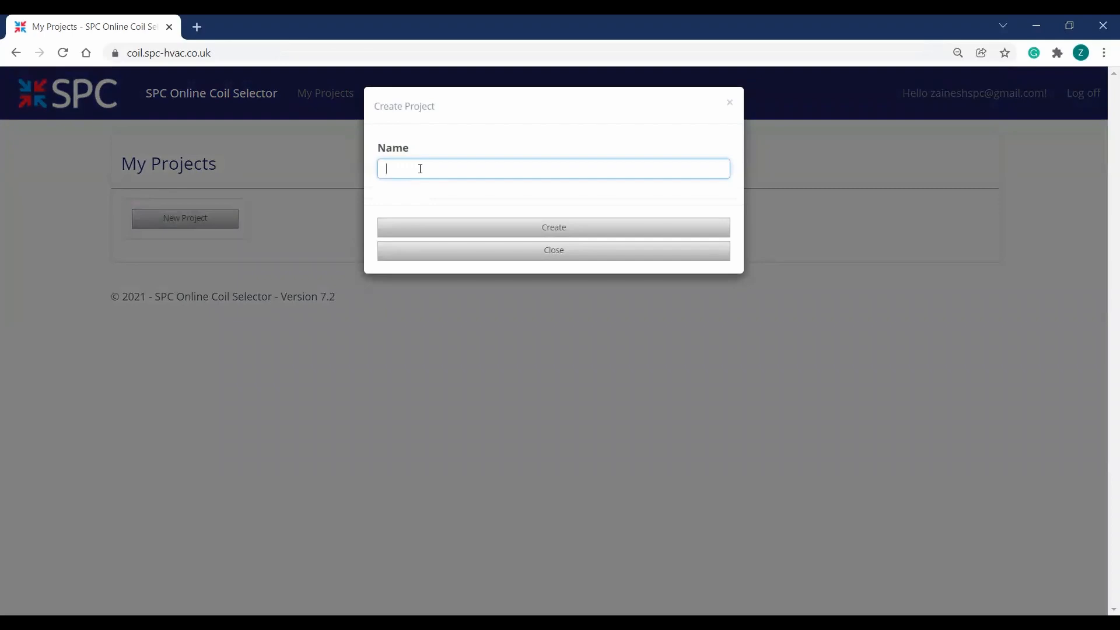
{"action": "type", "text": "TEST PROJECT"}
{"action": "left_click", "coordinate": [481, 227]}
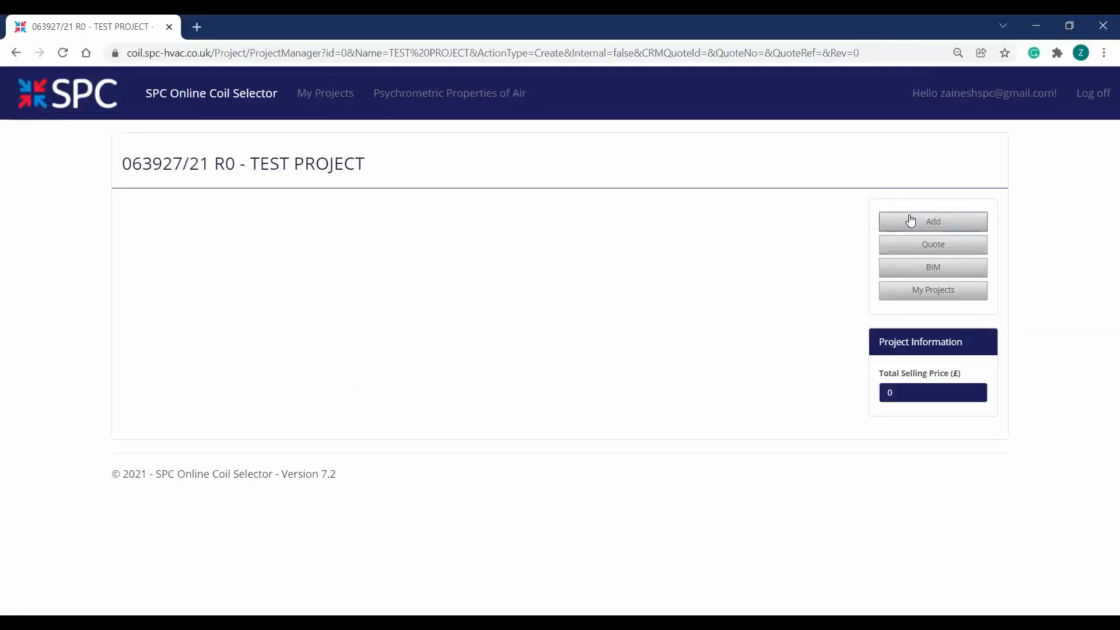
- Add a water coil to the project, using Aluminium 0.15 Rippled fins and a 12mm tube diameter
{"action": "left_click", "coordinate": [911, 220]}
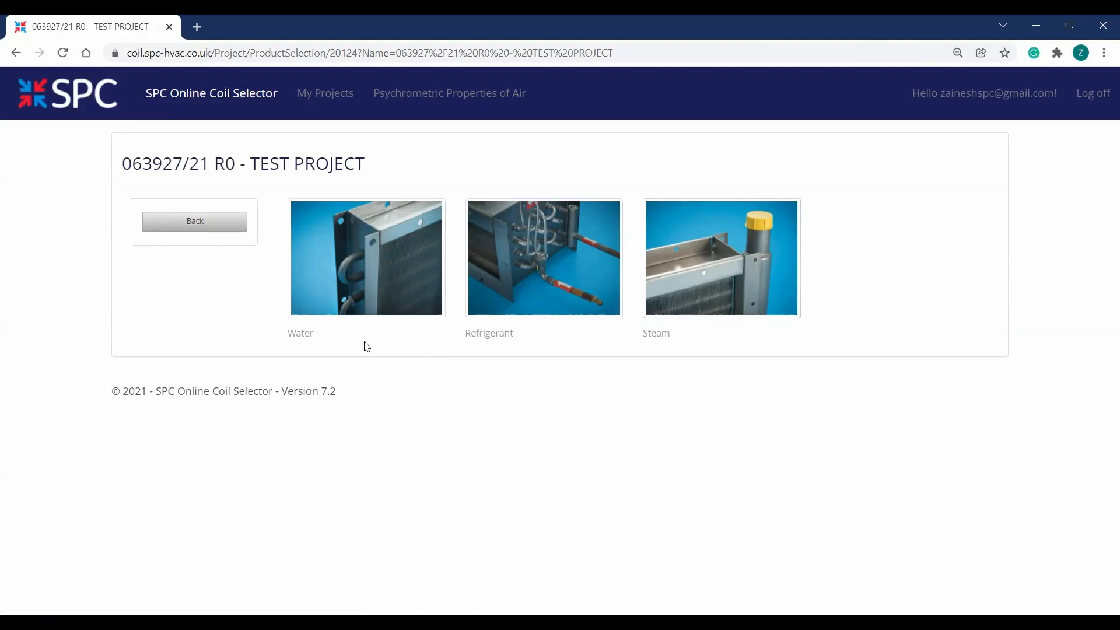
{"action": "left_click", "coordinate": [377, 289]}
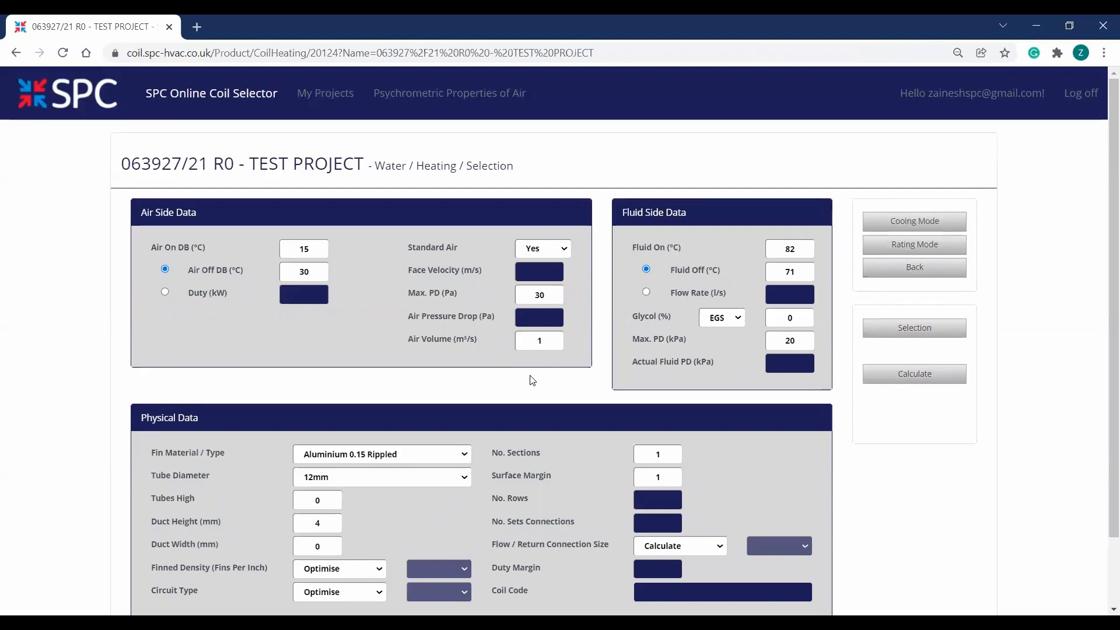
{"action": "left_click_drag", "start_coordinate": [1105, 285], "coordinate": [1105, 304]}
{"action": "scroll", "coordinate": [1105, 304], "scroll_direction": "down", "scroll_amount": 1}
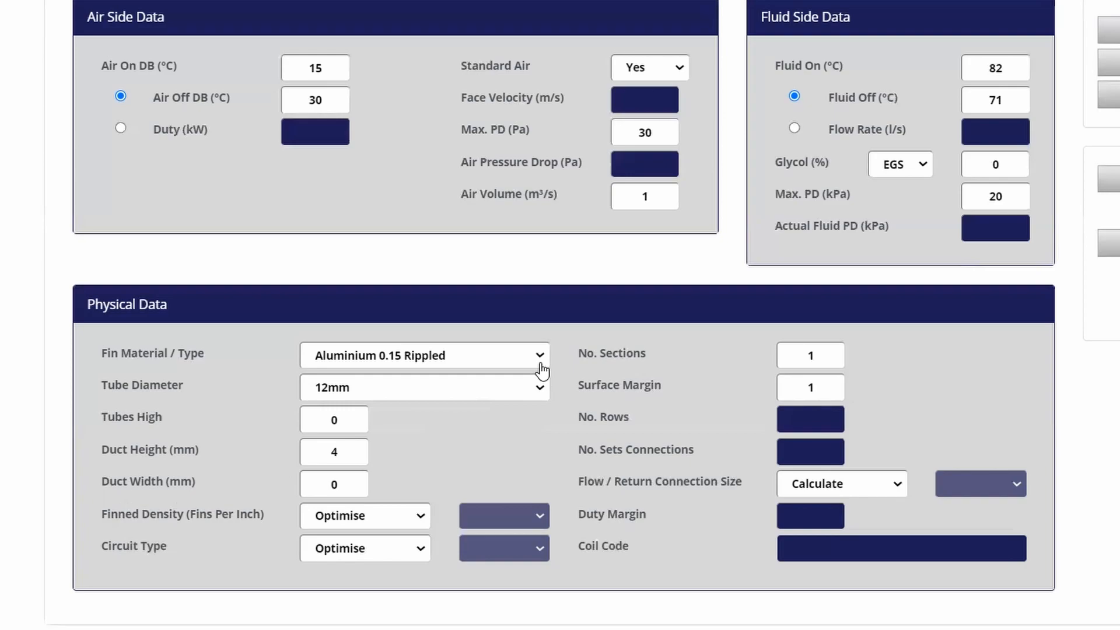
{"action": "left_click", "coordinate": [540, 367]}
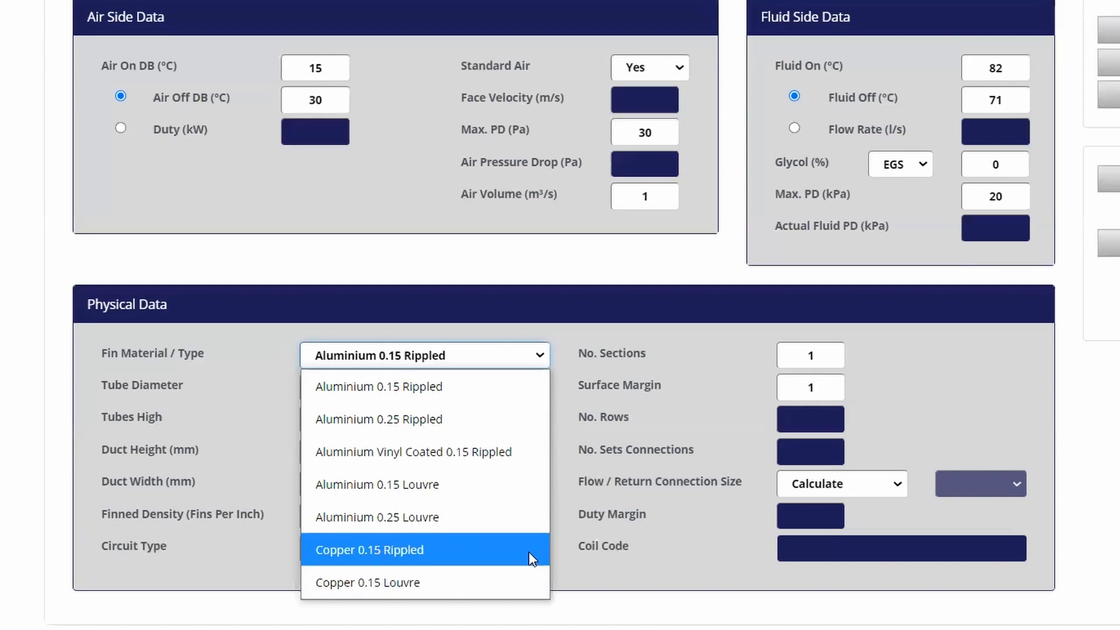
{"action": "left_click", "coordinate": [521, 401]}
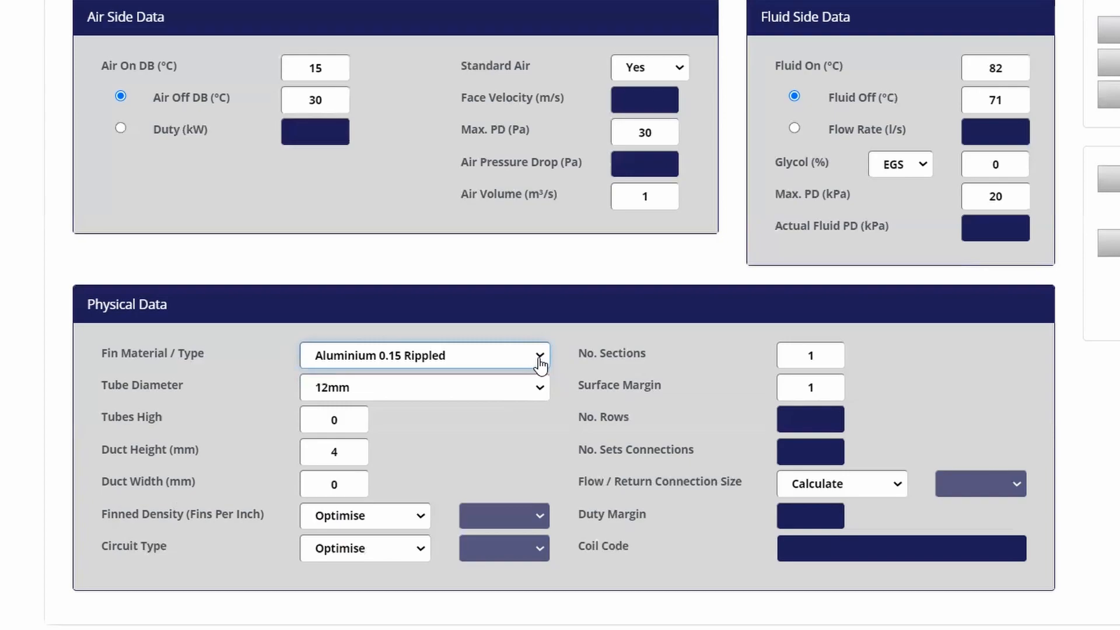
{"action": "left_click", "coordinate": [536, 388]}
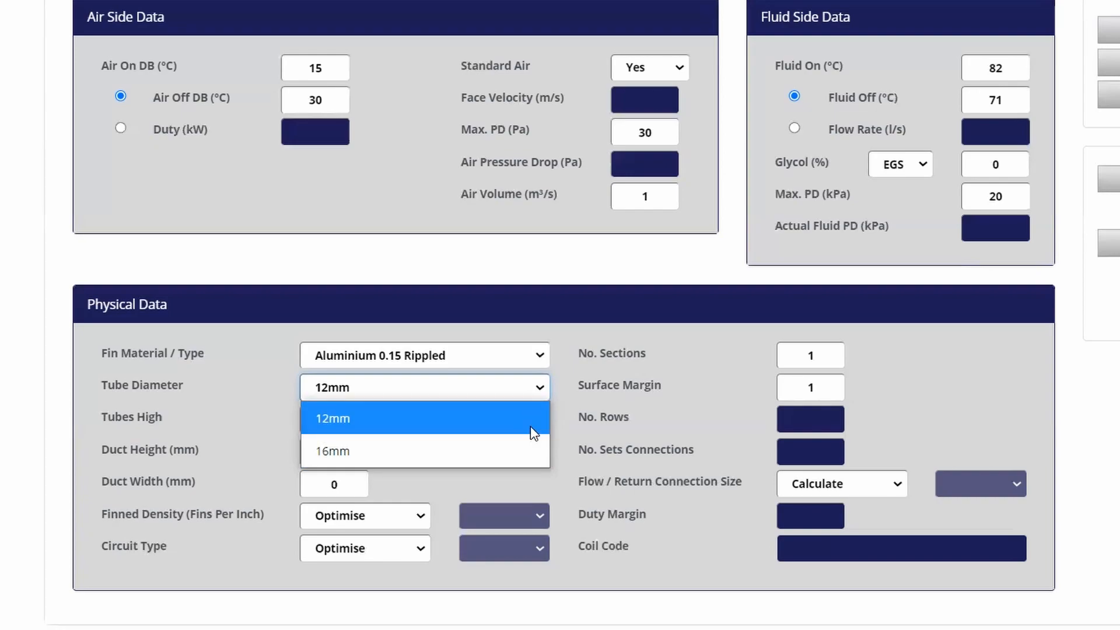
{"action": "left_click", "coordinate": [530, 426]}
- Set the duct height to 499 mm and the duct width to 500 mm, and calculate the coil selection
{"action": "left_click", "coordinate": [334, 451]}
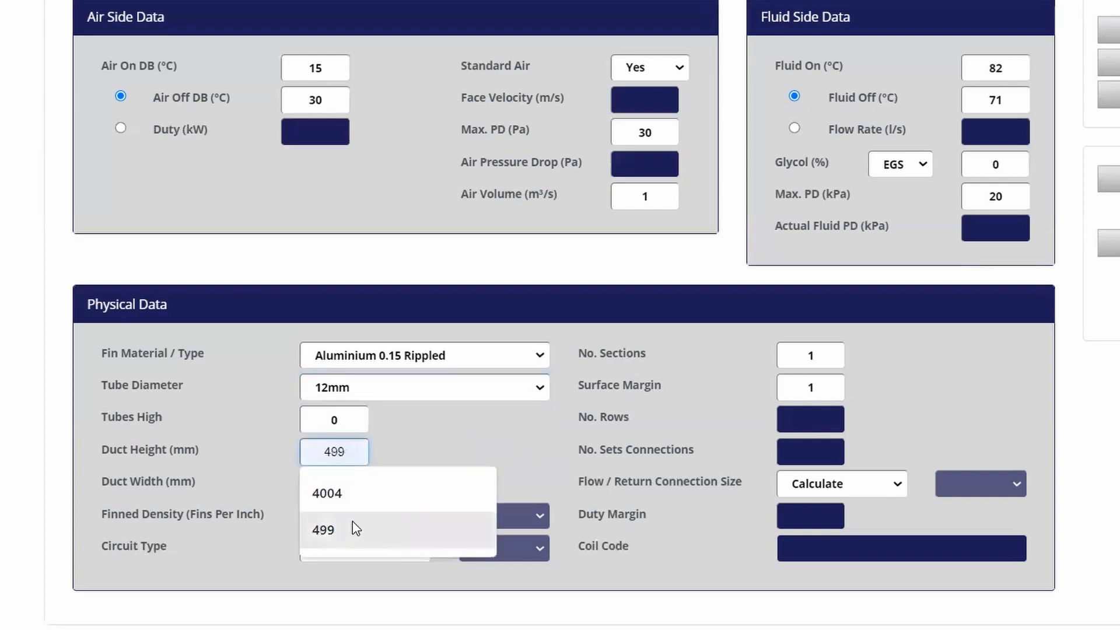
{"action": "type", "text": "4"}
{"action": "key", "text": "BackSpace"}
{"action": "type", "text": "500"}
{"action": "left_click", "coordinate": [358, 485]}
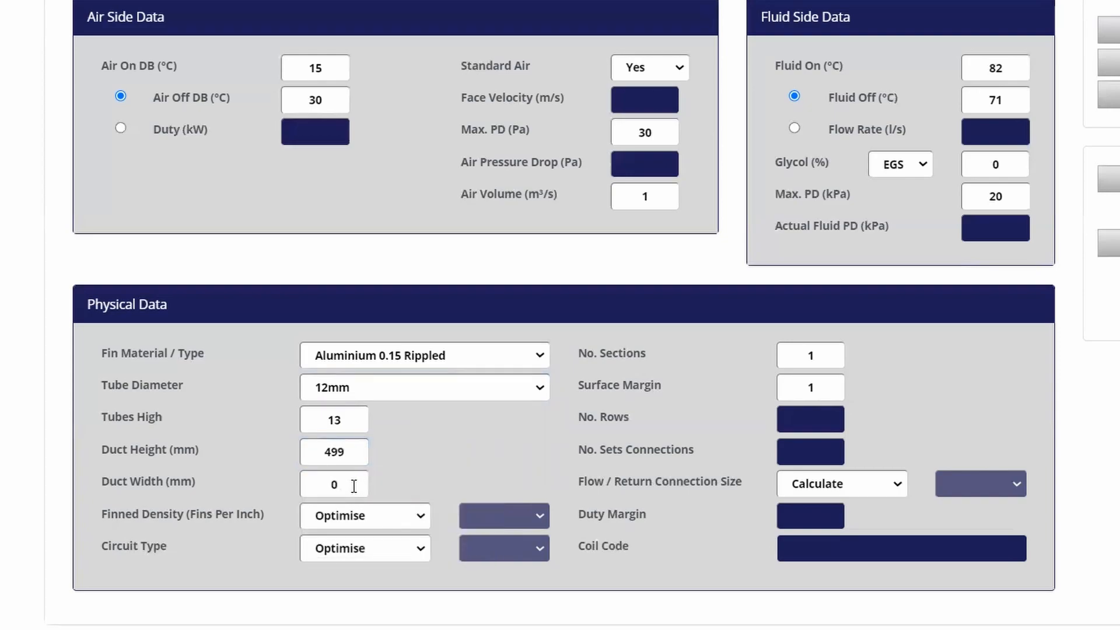
{"action": "key", "text": "BackSpace"}
{"action": "type", "text": "500"}
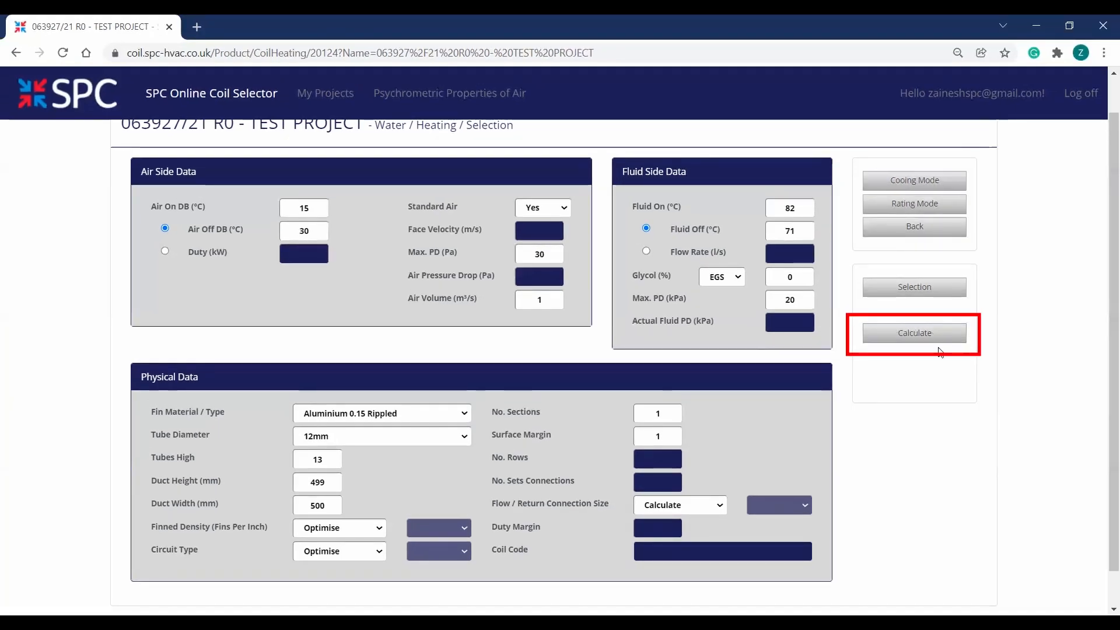
{"action": "left_click", "coordinate": [925, 346]}
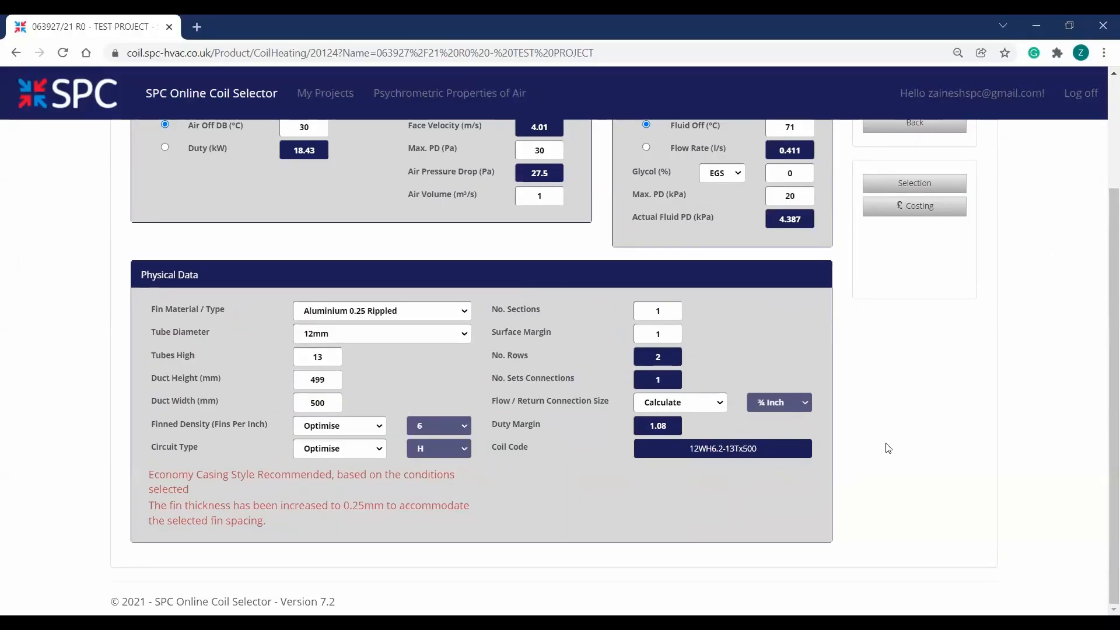
- Open the coil's costing and choose the Economy casing style in 16g Galv
{"action": "scroll", "coordinate": [888, 448], "scroll_direction": "up", "scroll_amount": 2}
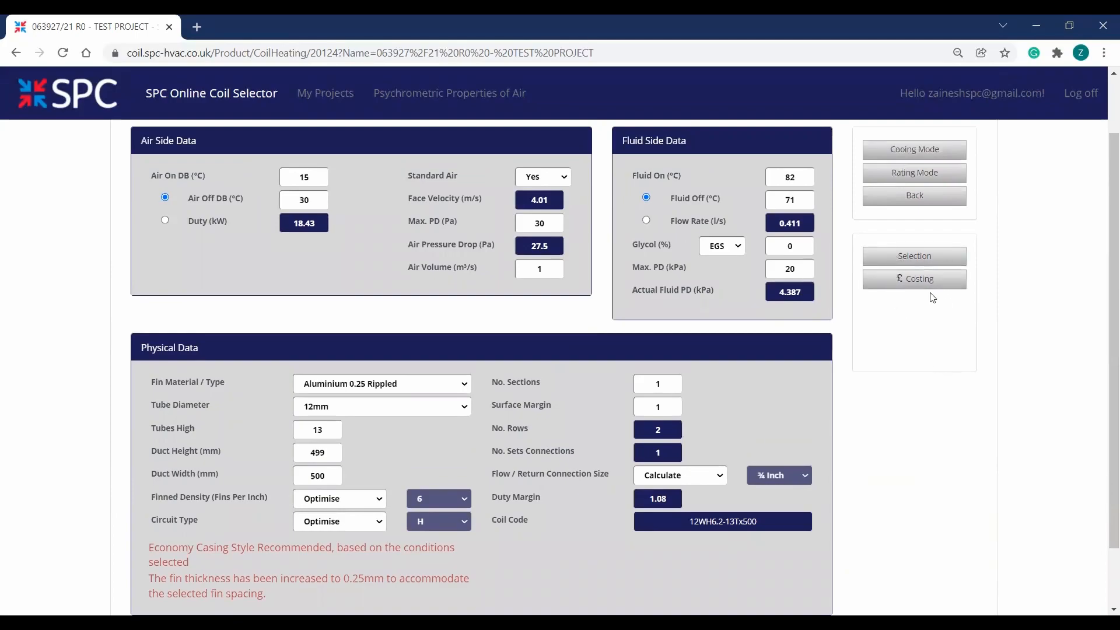
{"action": "left_click", "coordinate": [914, 280]}
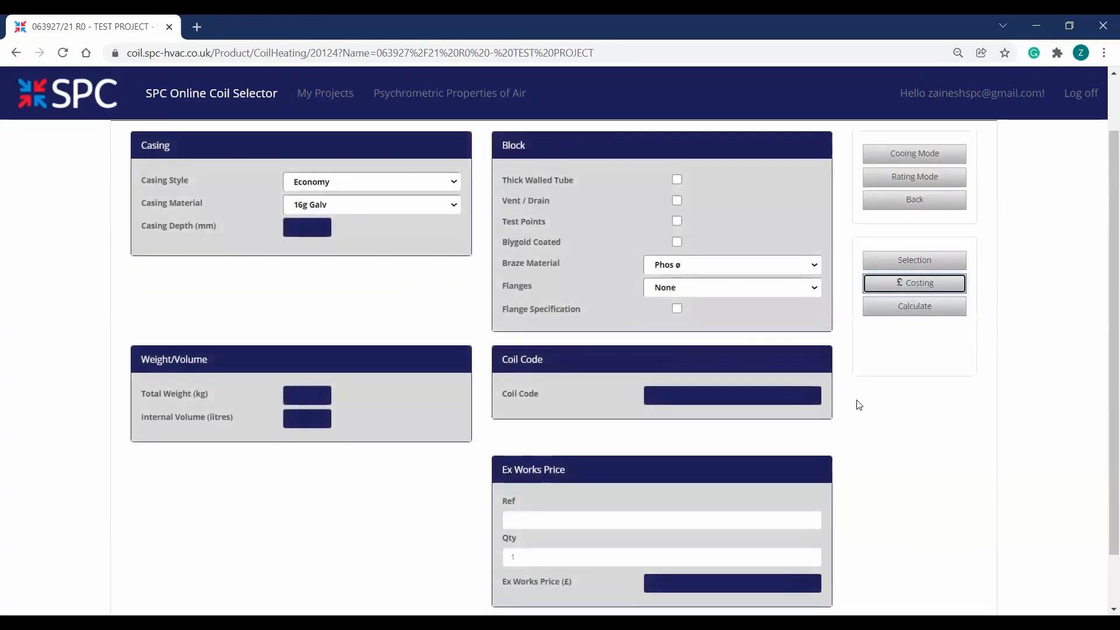
{"action": "scroll", "coordinate": [859, 404], "scroll_direction": "up", "scroll_amount": 2}
{"action": "left_click", "coordinate": [454, 251]}
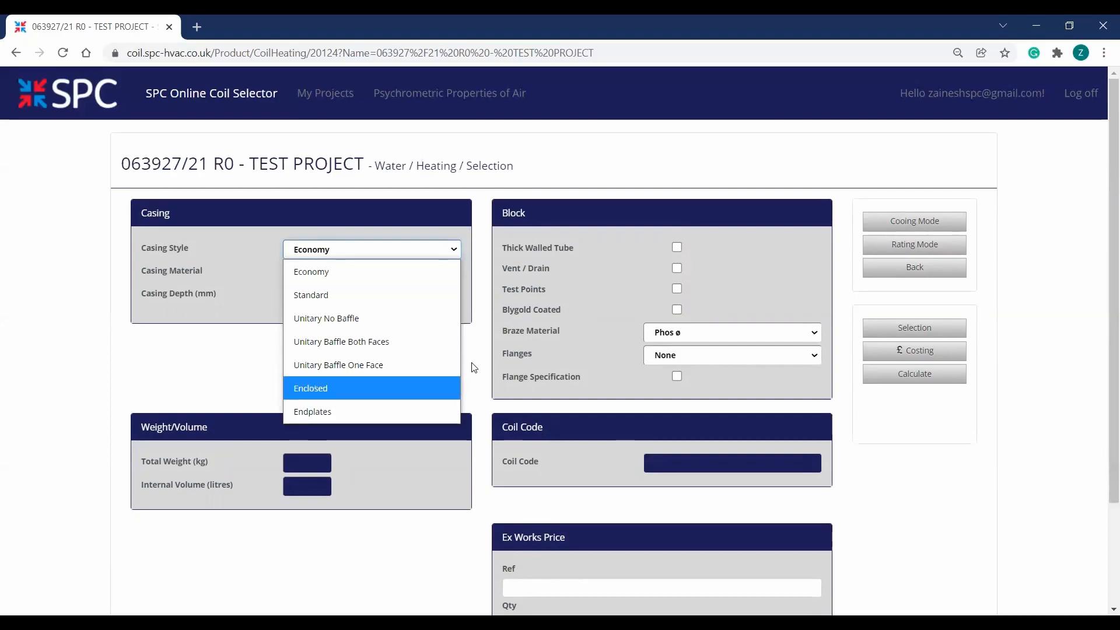
{"action": "left_click", "coordinate": [446, 272]}
{"action": "left_click", "coordinate": [447, 274]}
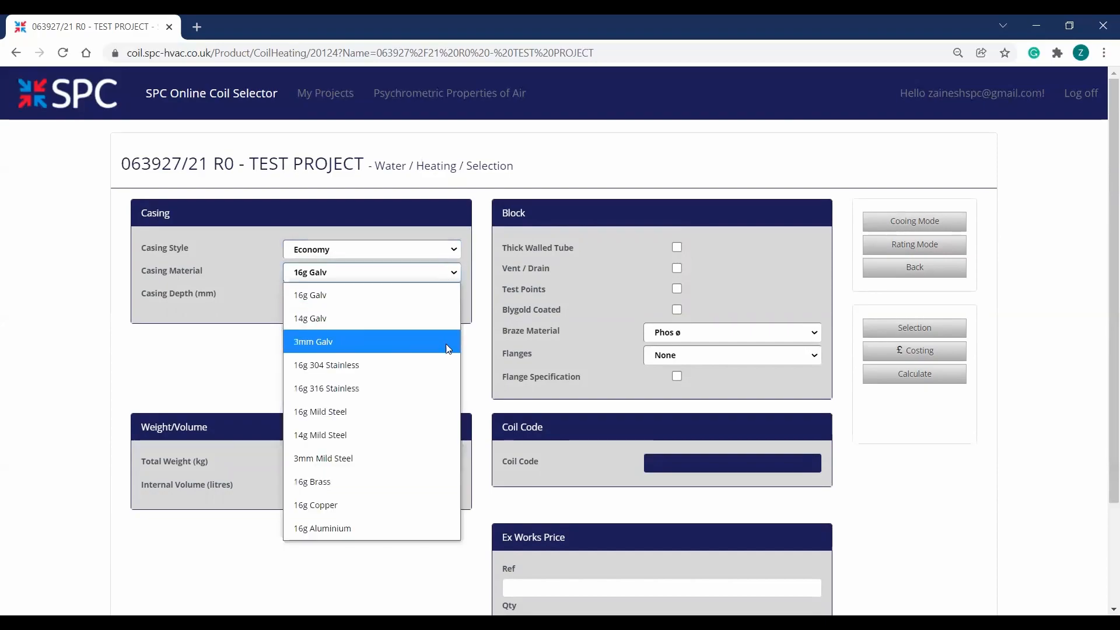
{"action": "left_click", "coordinate": [494, 321]}
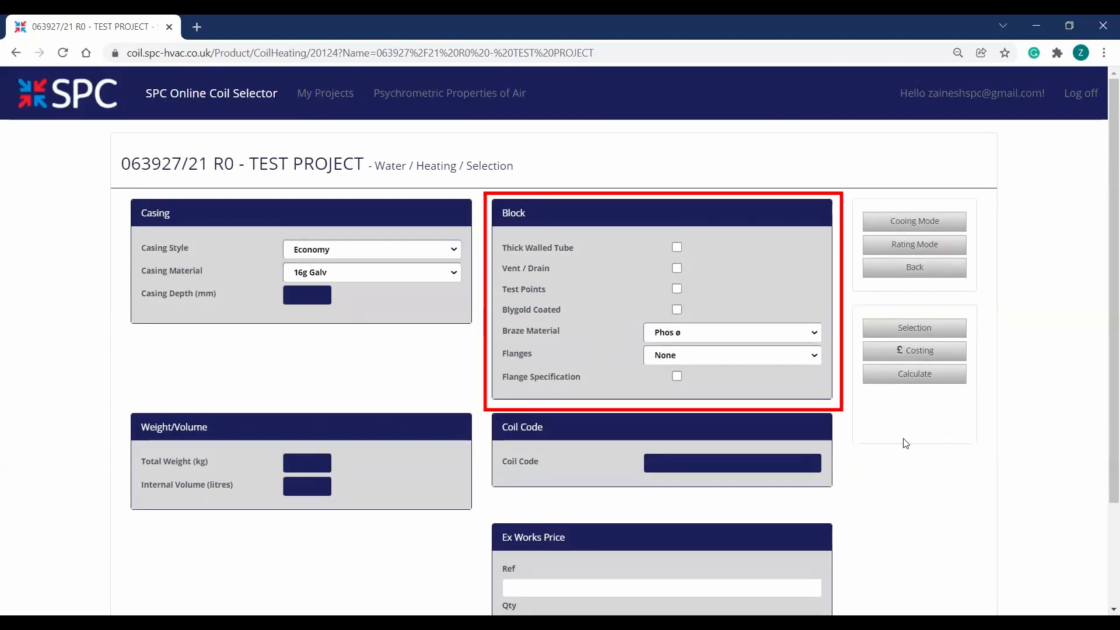
- Calculate the coil's costing and save the coil to the project
{"action": "left_click", "coordinate": [918, 380]}
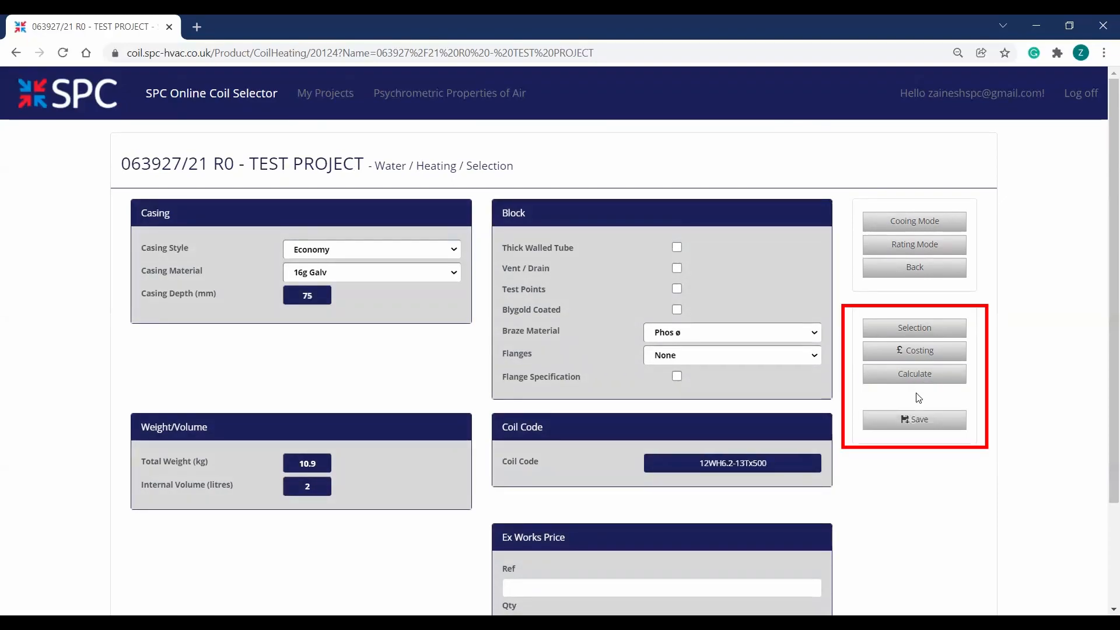
{"action": "left_click", "coordinate": [913, 432]}
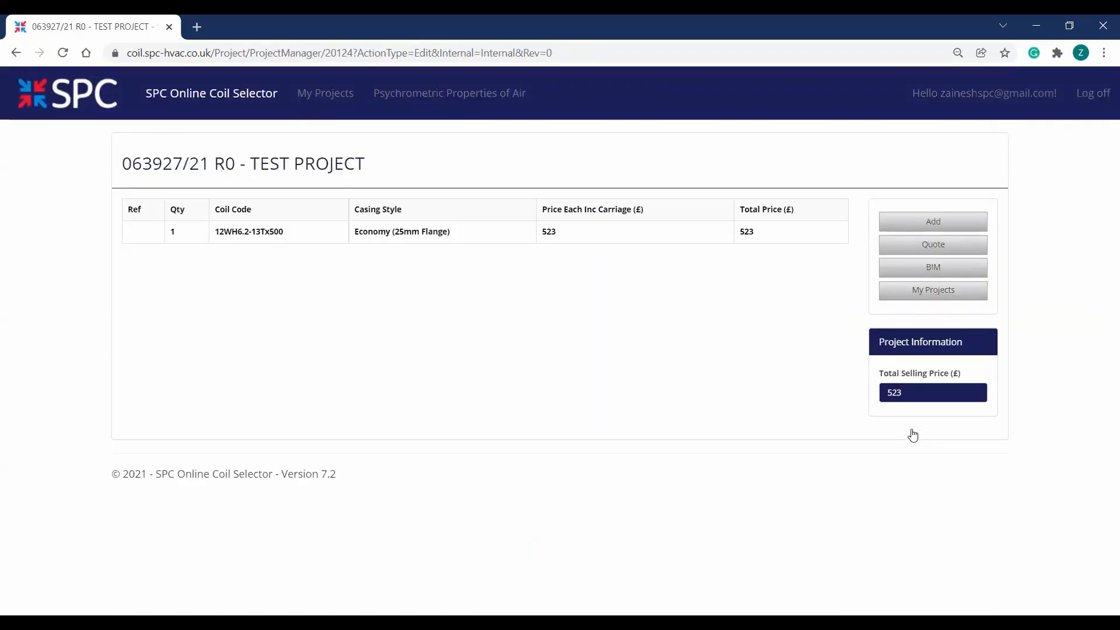
- Generate the project's quote in Pdf format with the Normal quote type
{"action": "left_click", "coordinate": [933, 245]}
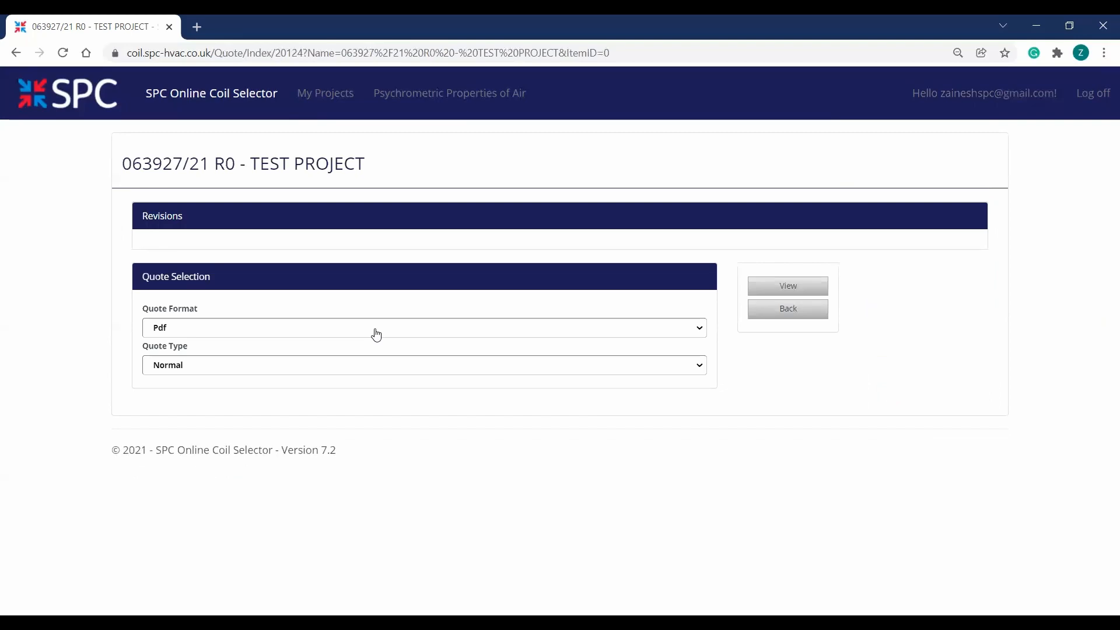
{"action": "left_click", "coordinate": [376, 329]}
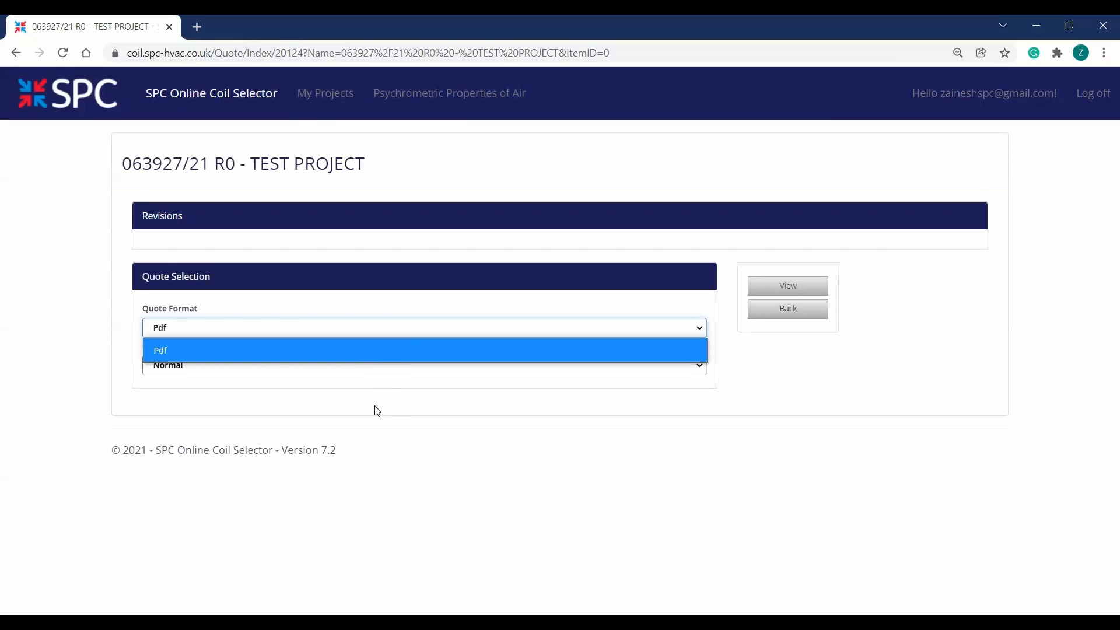
{"action": "left_click", "coordinate": [389, 366]}
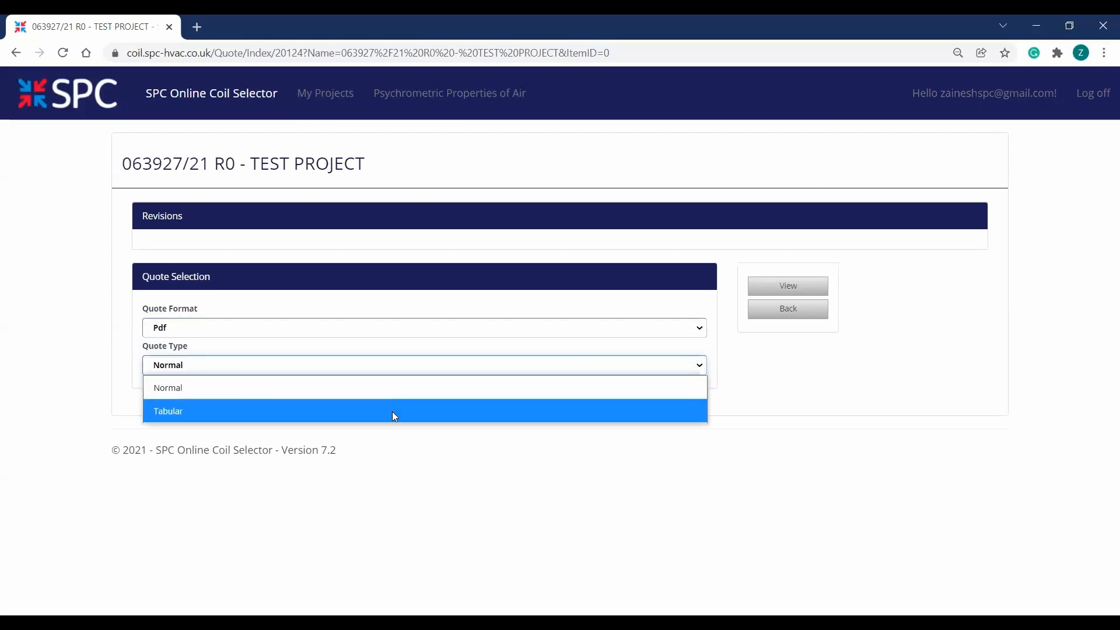
{"action": "left_click", "coordinate": [789, 370]}
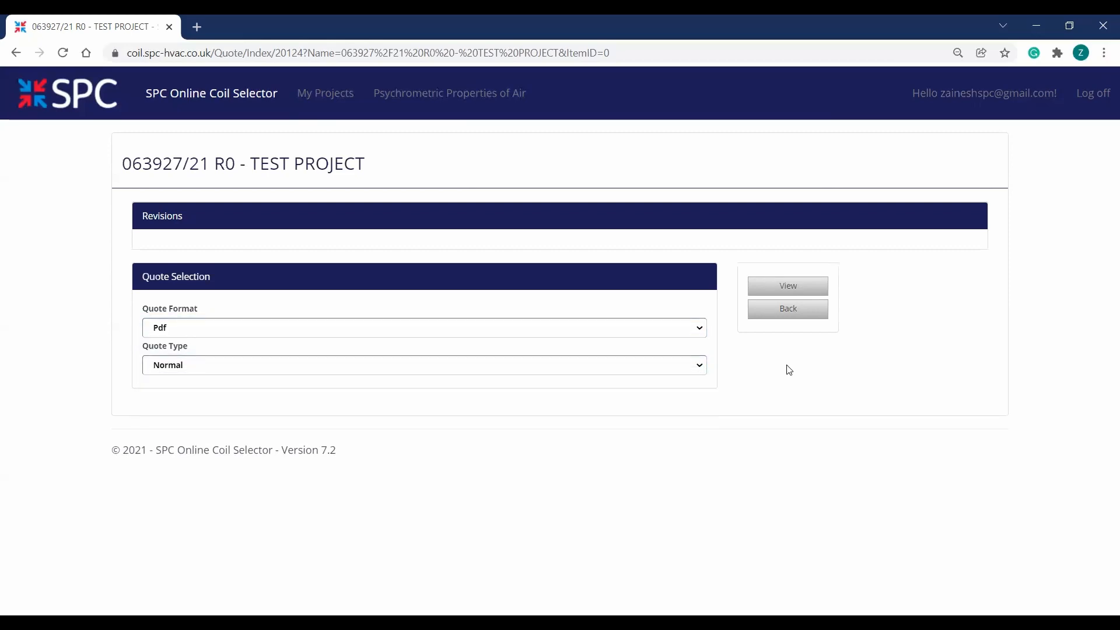
{"action": "left_click", "coordinate": [788, 287]}
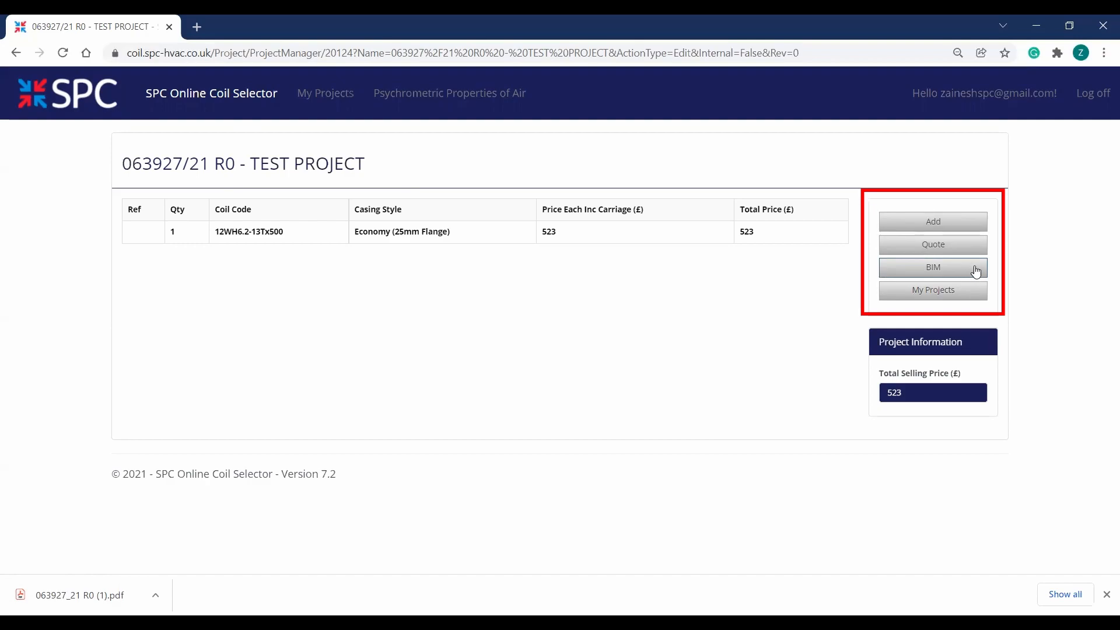
- Return to the project overview and open its BIM object files
{"action": "left_click", "coordinate": [965, 276]}
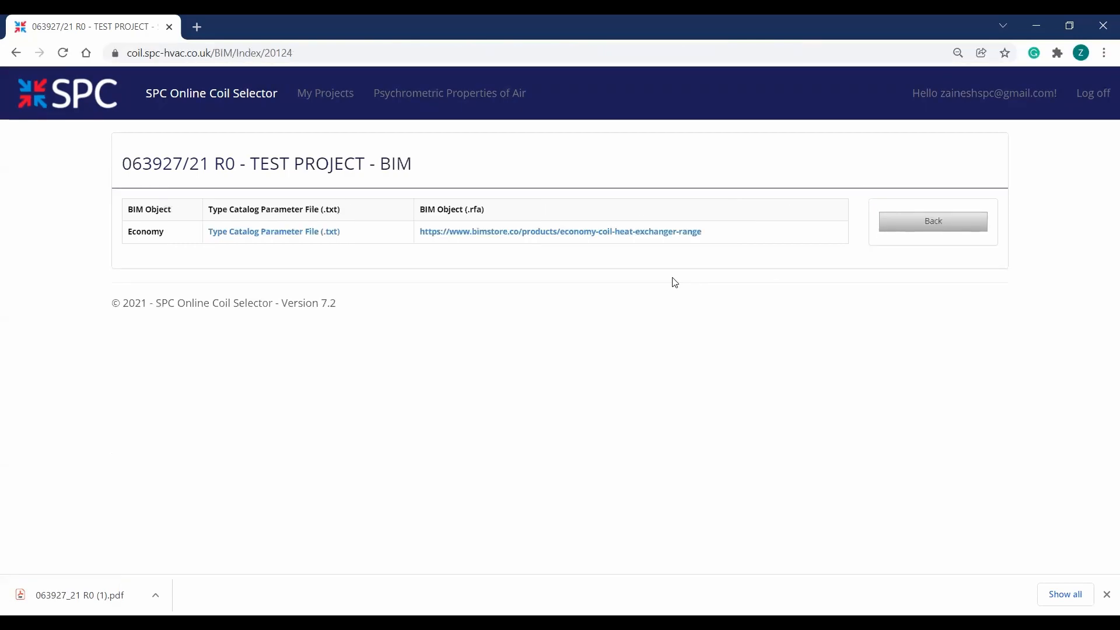